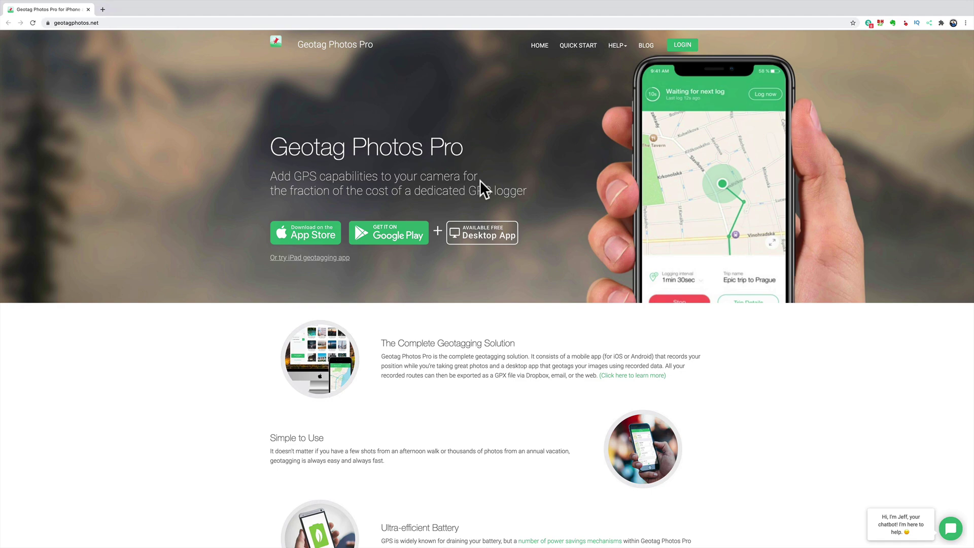
Minimize Lightroom Classic and move the '2020-09-16 - Hoyt Lake.gpx' file higher on the desktop.
key("ctrl+Left")
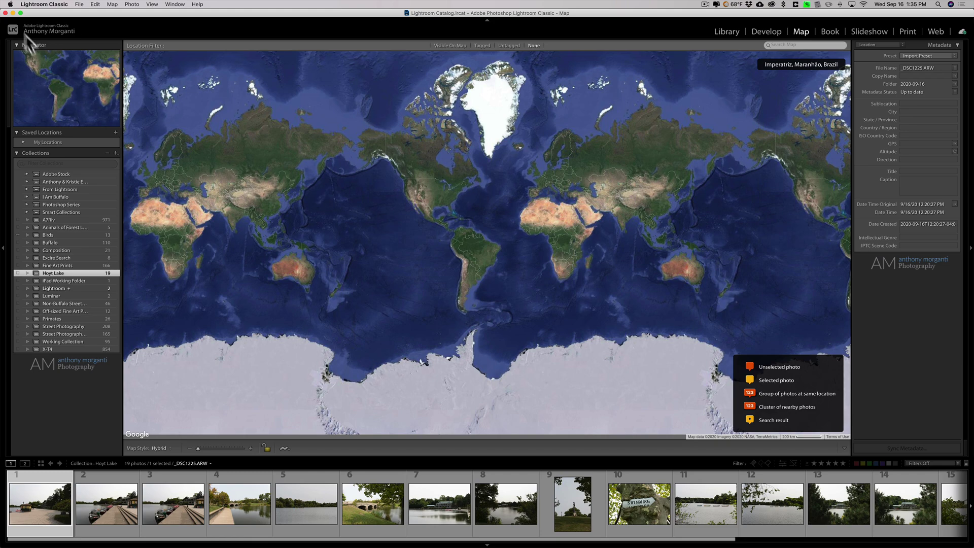
left_click(13, 13)
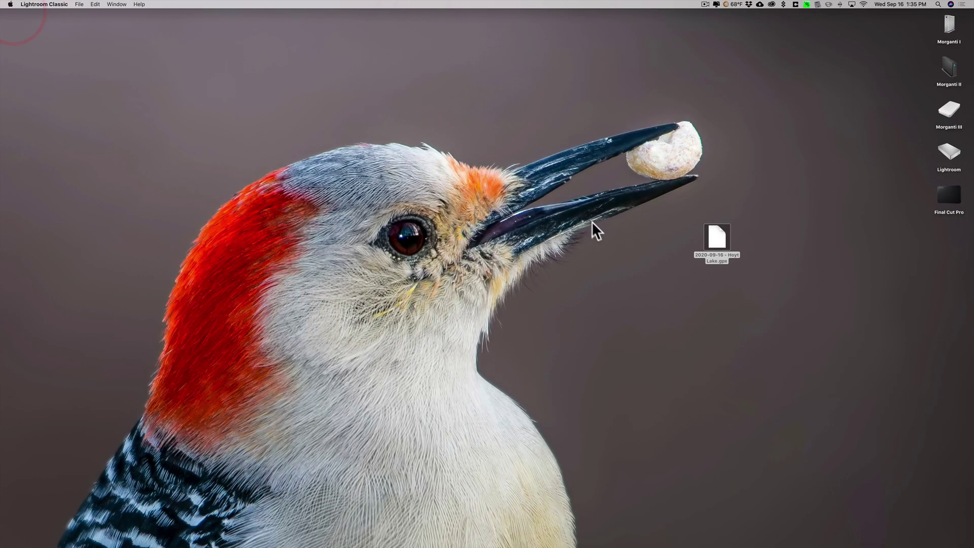
left_click_drag(720, 239, 764, 187)
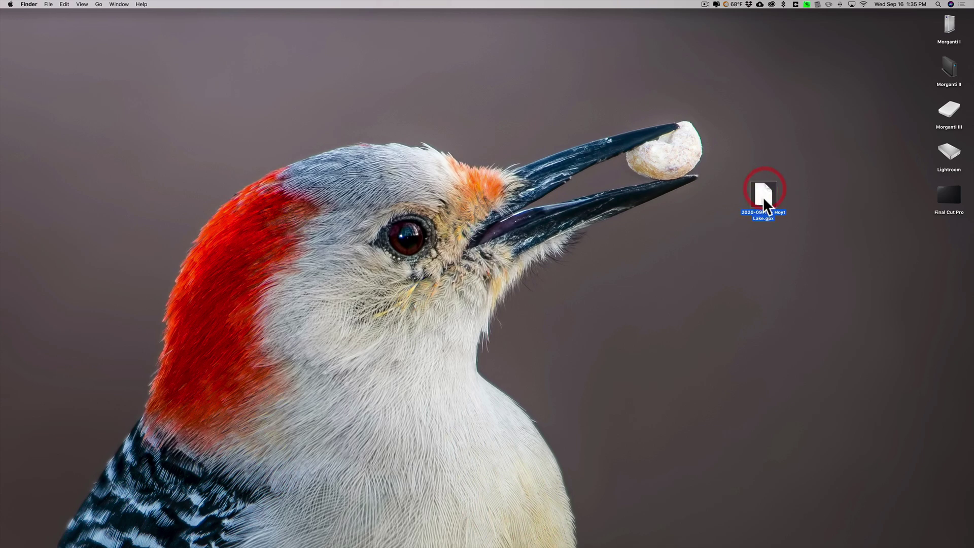
Restore Lightroom Classic from the Dock to its Map module with the Hoyt Lake filmstrip.
mouse_move(702, 533)
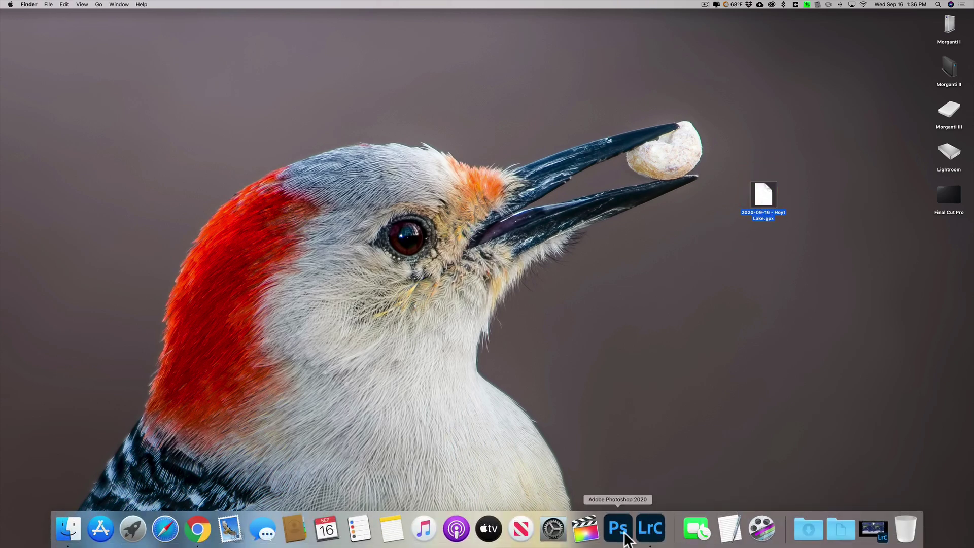
left_click(650, 530)
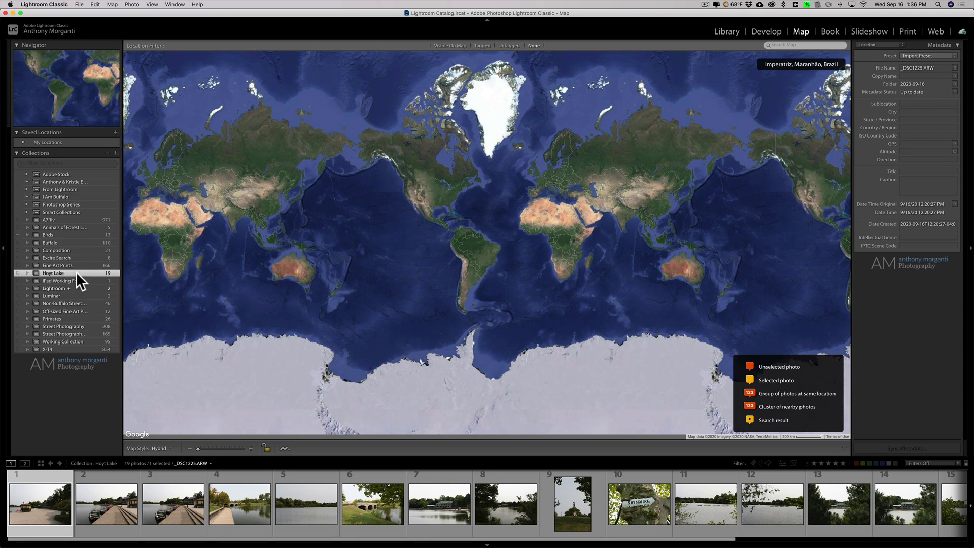
scroll(370, 510, "right", 5)
scroll(370, 510, "left", 5)
scroll(370, 510, "right", 5)
scroll(370, 510, "left", 5)
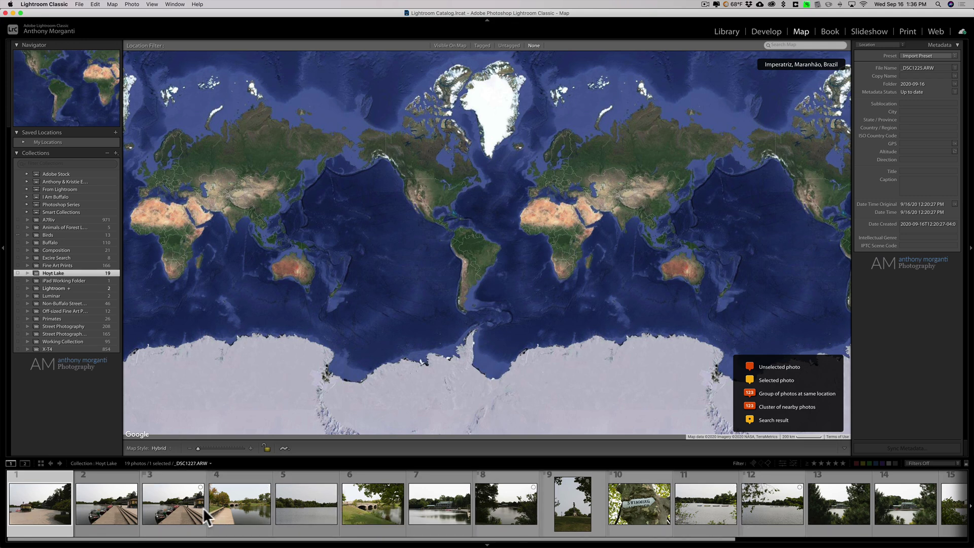
Check the metadata of photos 4 and 5, then reselect the first photo, _DSC1225.ARW.
left_click(239, 504)
left_click(319, 509)
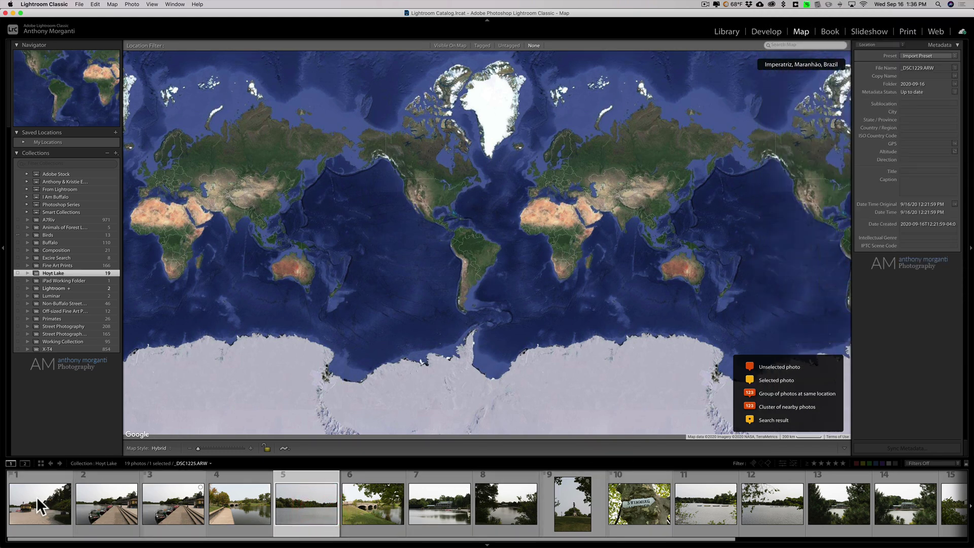
left_click(36, 497)
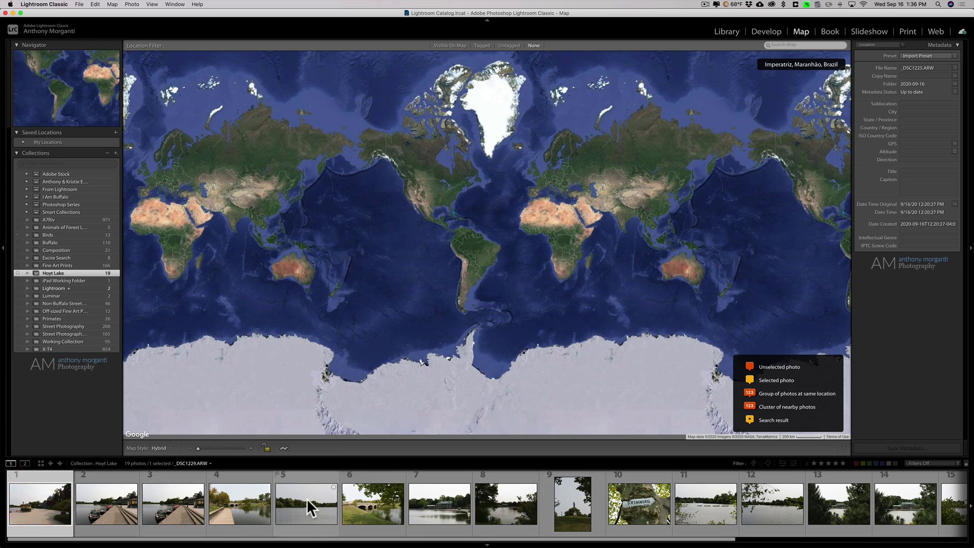
mouse_move(306, 498)
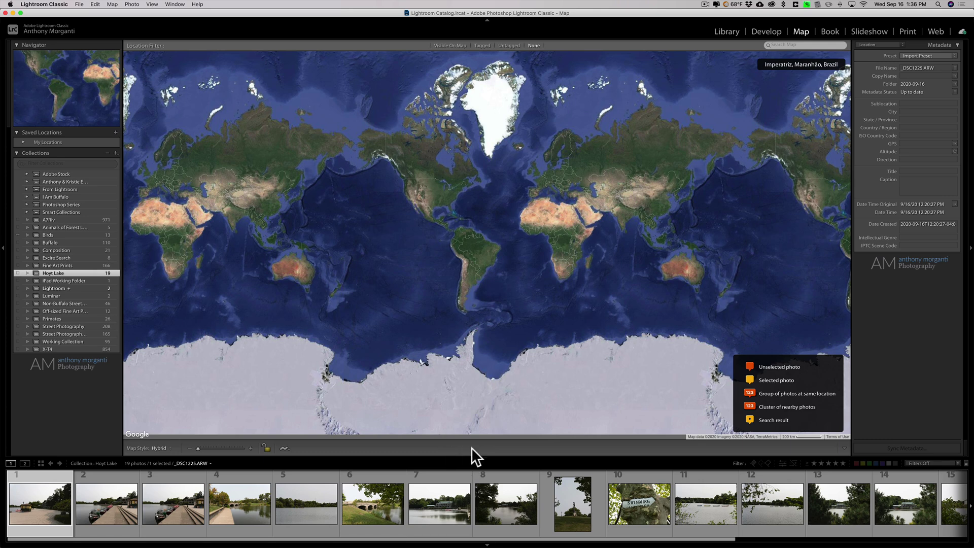
key("t")
key("t")
Load the '2020-09-16 - Hoyt Lake.gpx' tracklog onto the map from the Tracklog menu.
left_click(844, 448)
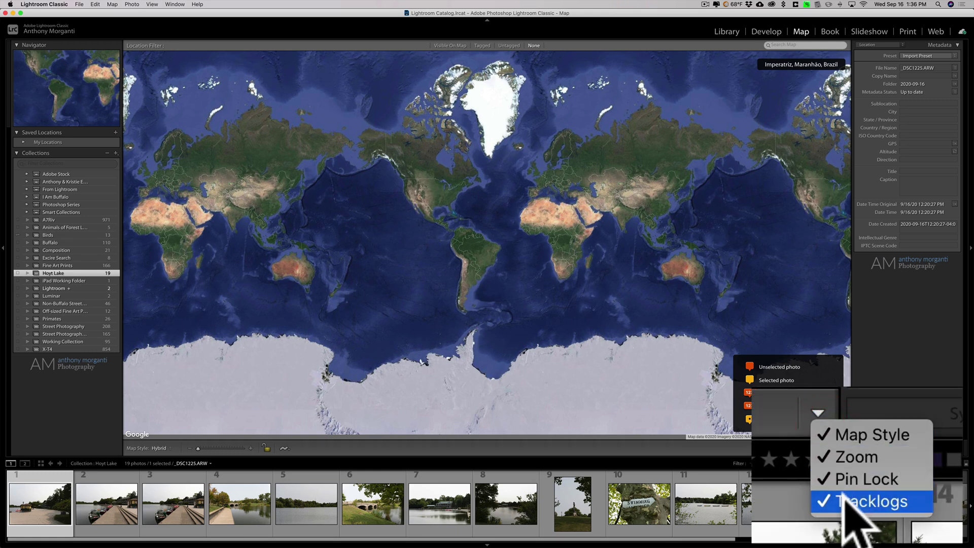
left_click(655, 445)
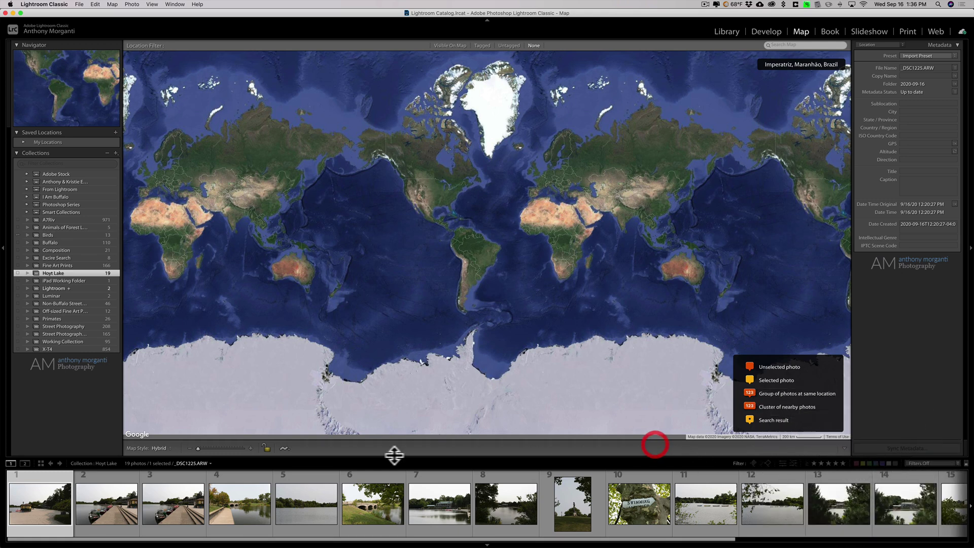
left_click(284, 448)
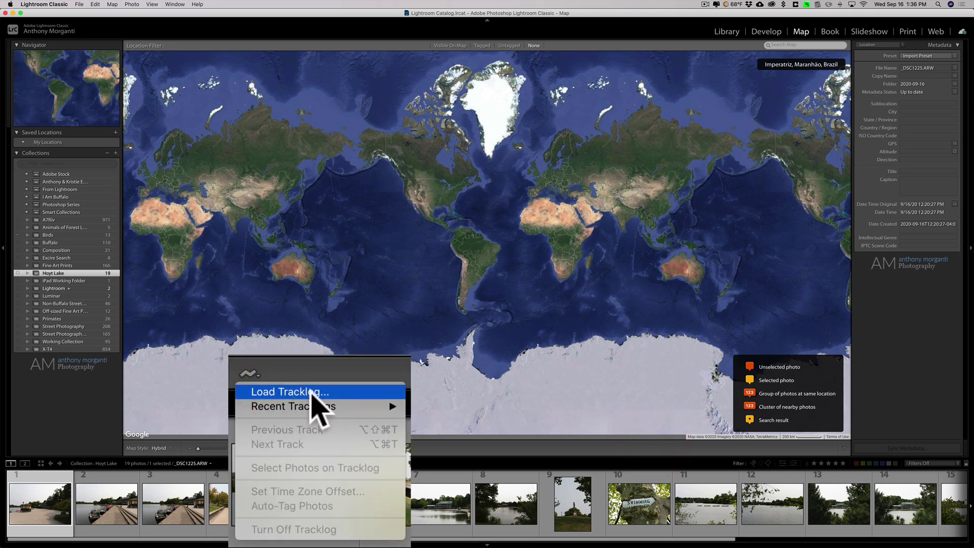
left_click(311, 392)
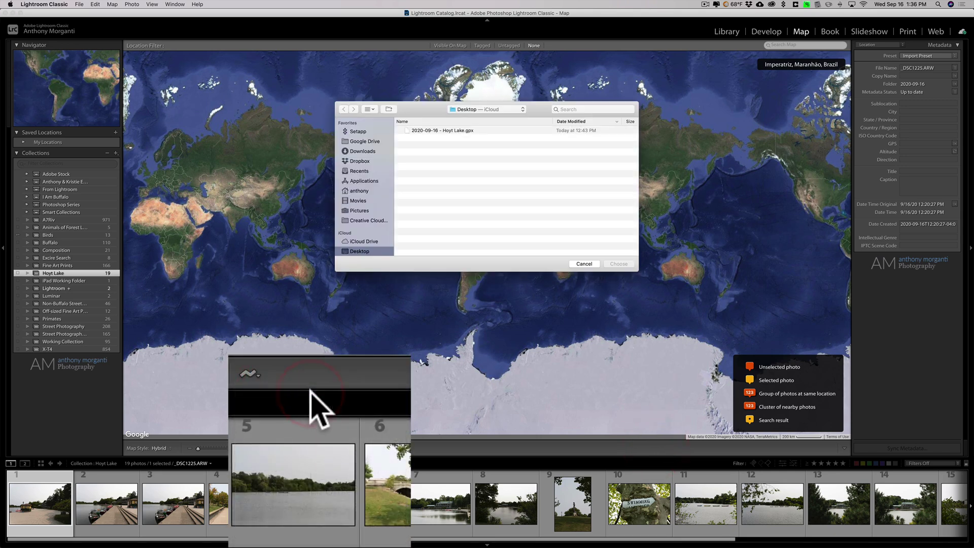
left_click(460, 130)
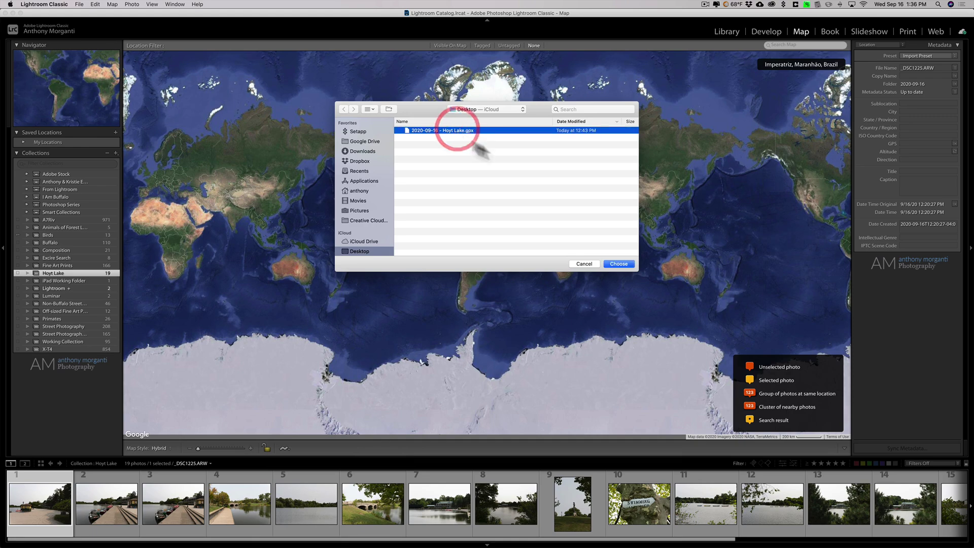
left_click(619, 263)
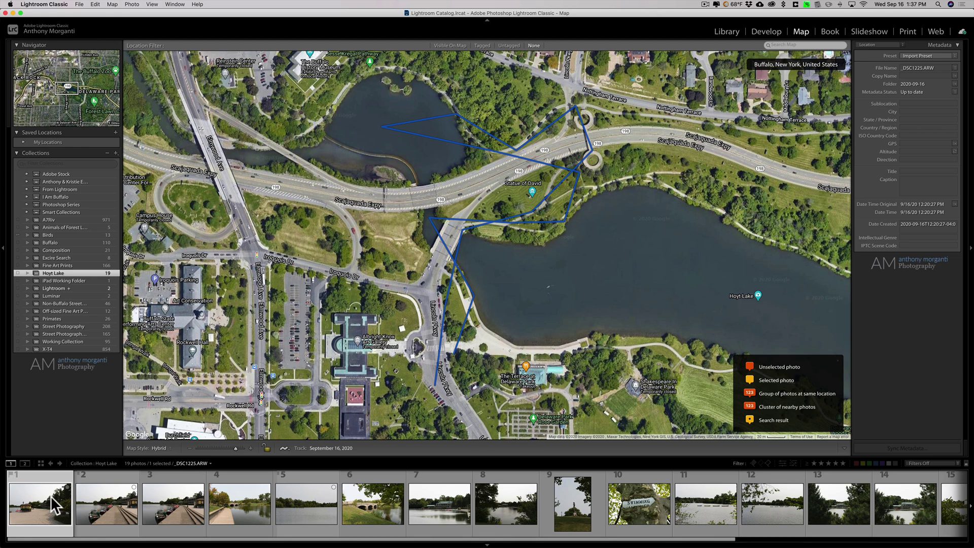
Select all 19 photos and auto-tag them from the loaded tracklog.
key("super+a")
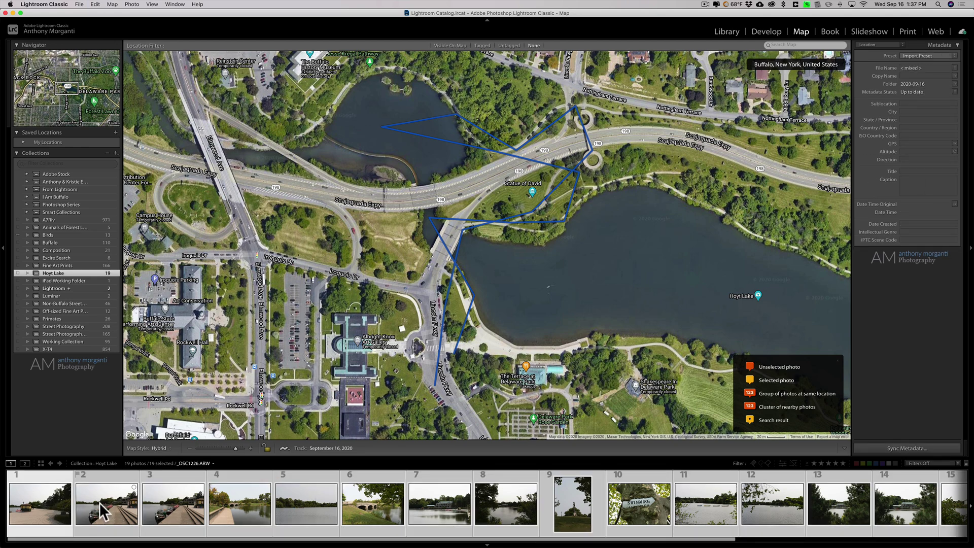
left_click(285, 449)
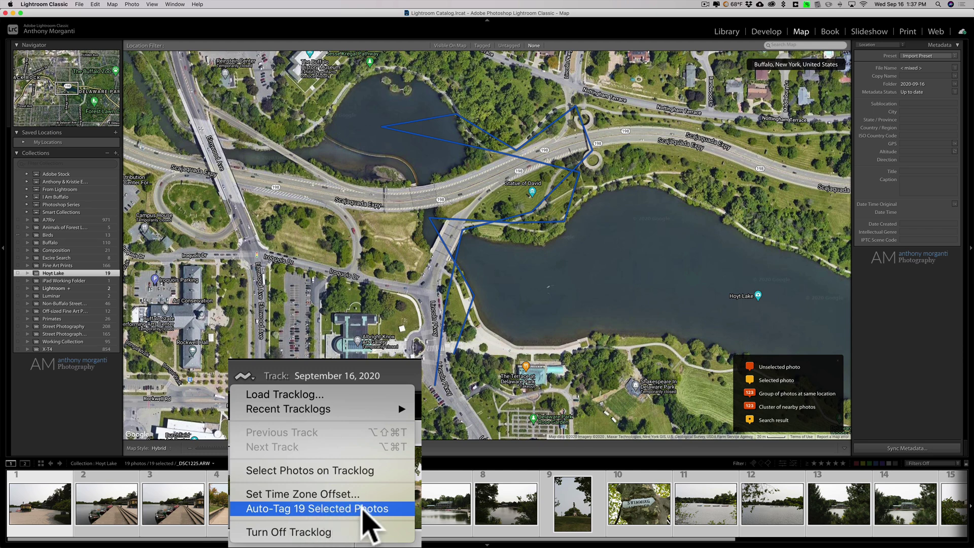
left_click(343, 515)
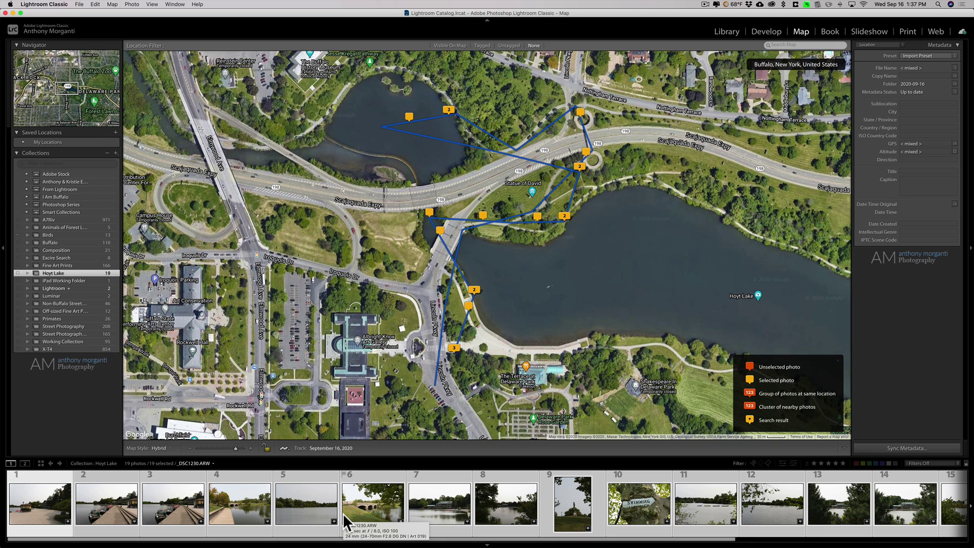
Preview the three photos grouped at the lakeside marker, then select only photo 3.
left_click_drag(414, 500, 456, 355)
mouse_move(456, 355)
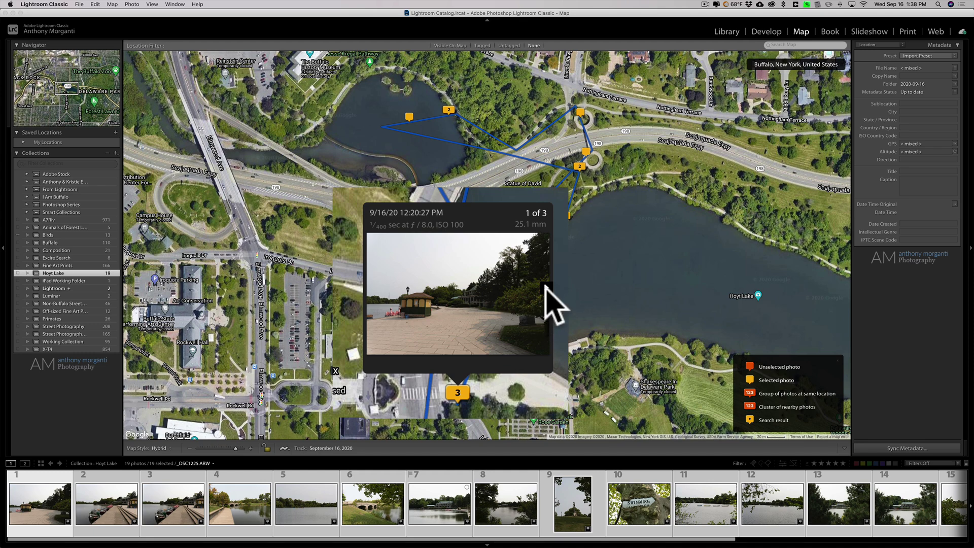
left_click(546, 289)
left_click(547, 288)
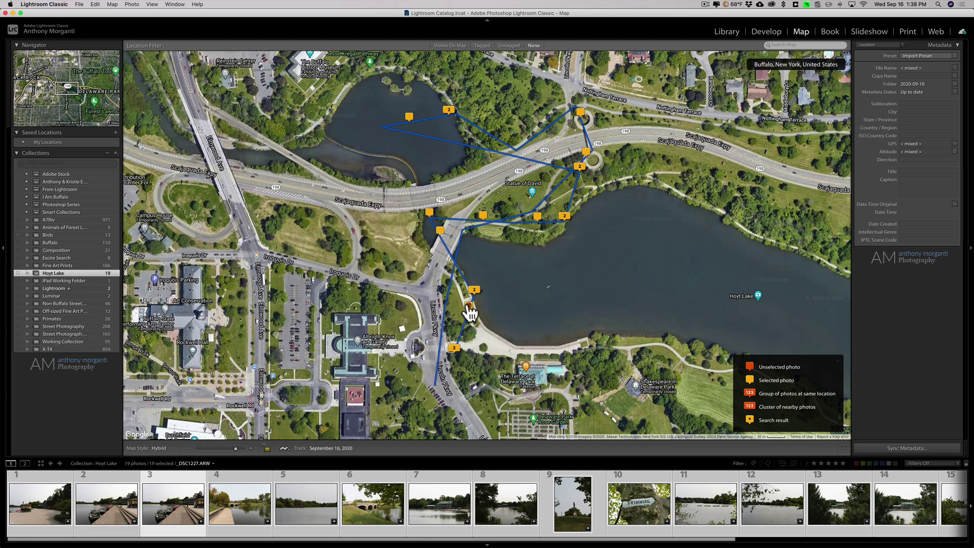
mouse_move(469, 309)
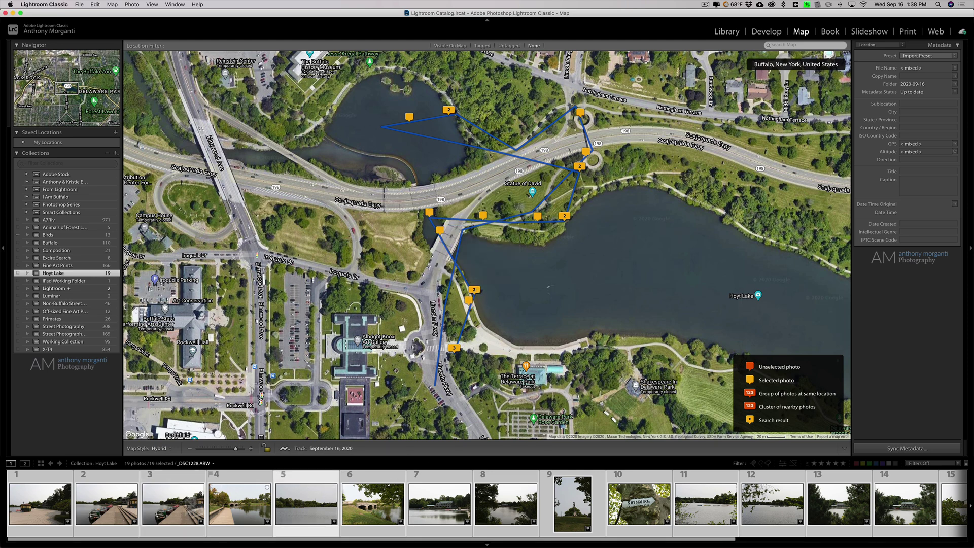
left_click(181, 508, "super")
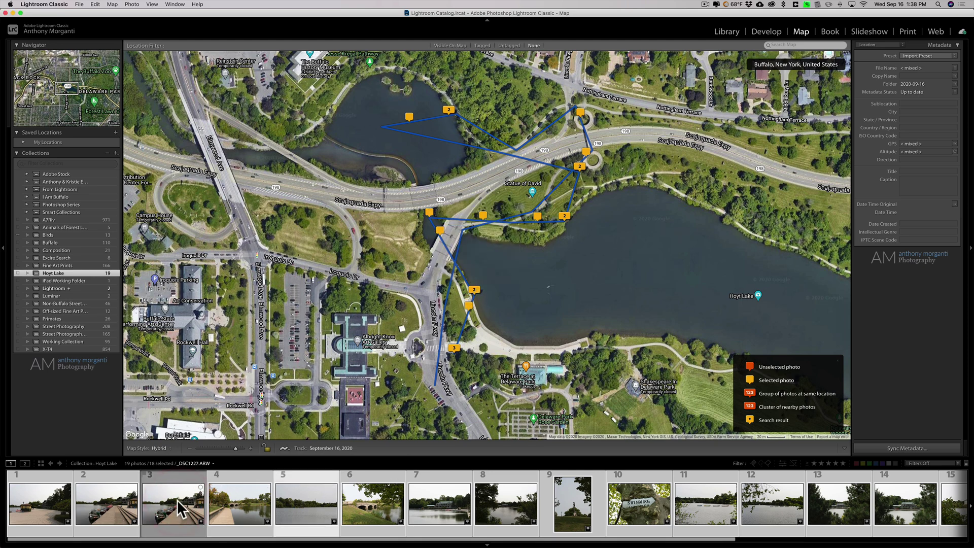
left_click(174, 502)
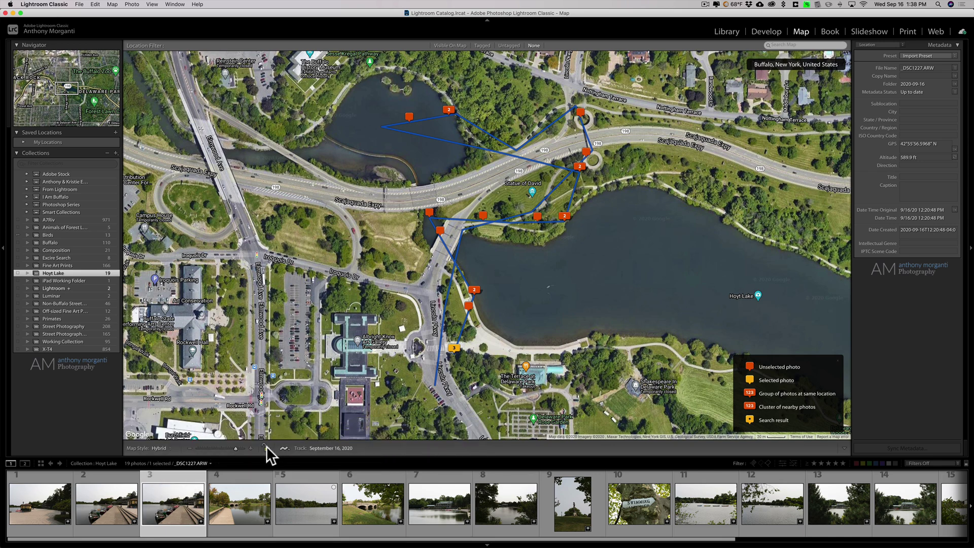
Unlock the markers, zoom in on the lake, and drag the first lake marker onto the shoreline path.
left_click(265, 448)
double_click(412, 125)
double_click(411, 128)
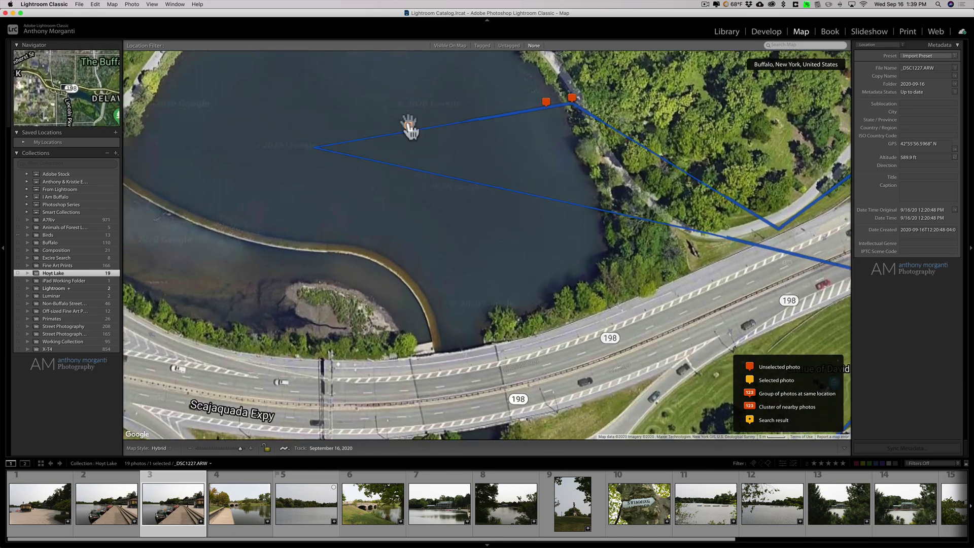
left_click(409, 127)
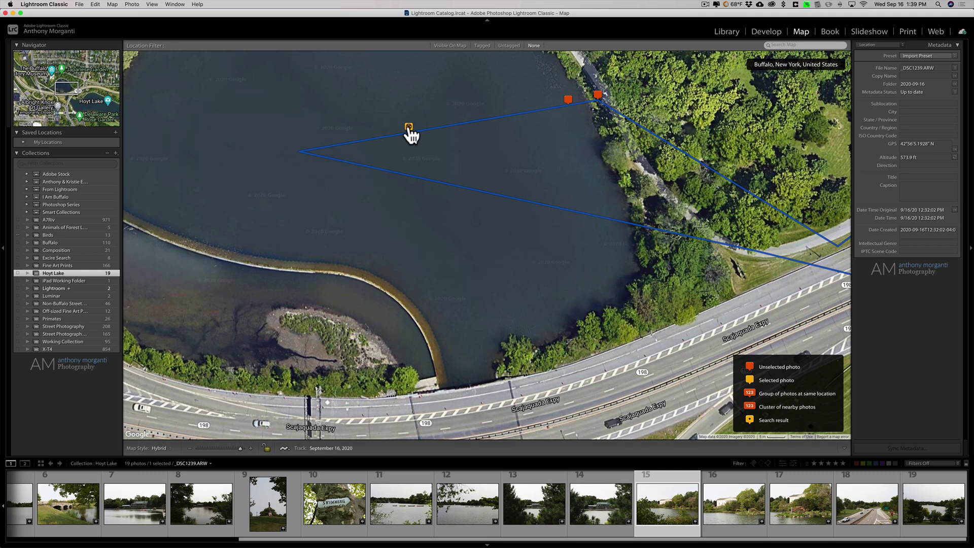
left_click_drag(411, 131, 639, 169)
mouse_move(642, 174)
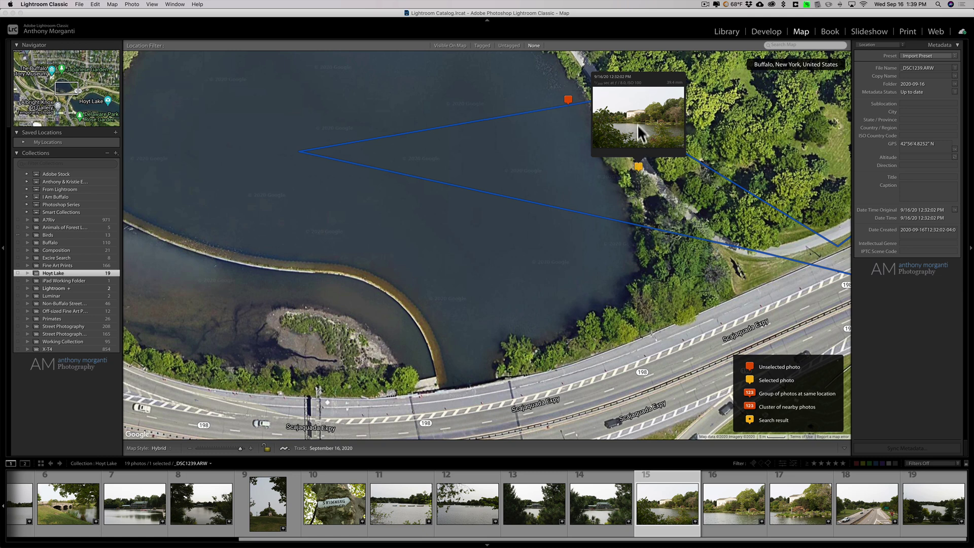
Drag the second lake marker along the track onto the shore.
left_click(567, 97)
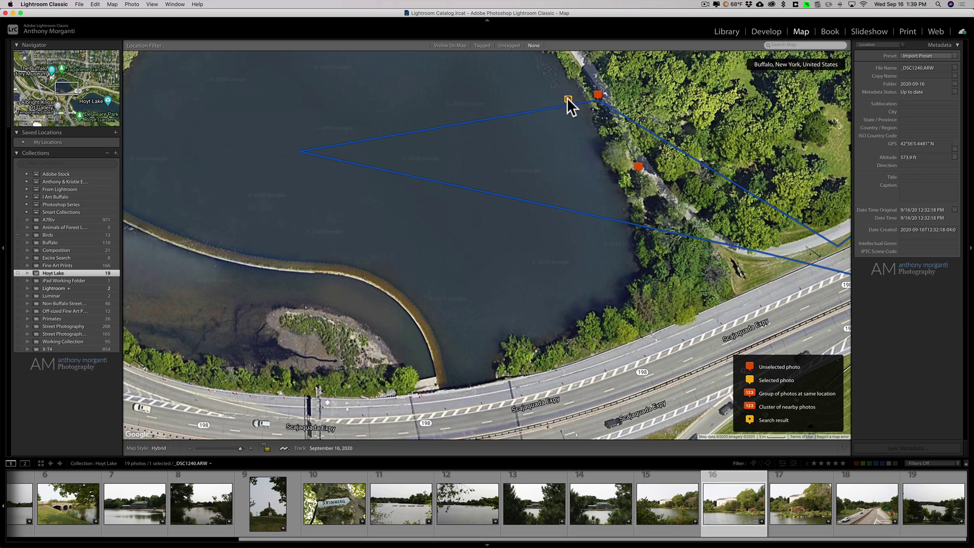
mouse_move(567, 98)
left_mouse_down()
mouse_move(602, 99)
mouse_move(616, 119)
mouse_move(590, 111)
left_mouse_up()
scroll(542, 142, "down", 1)
scroll(542, 142, "down", 3)
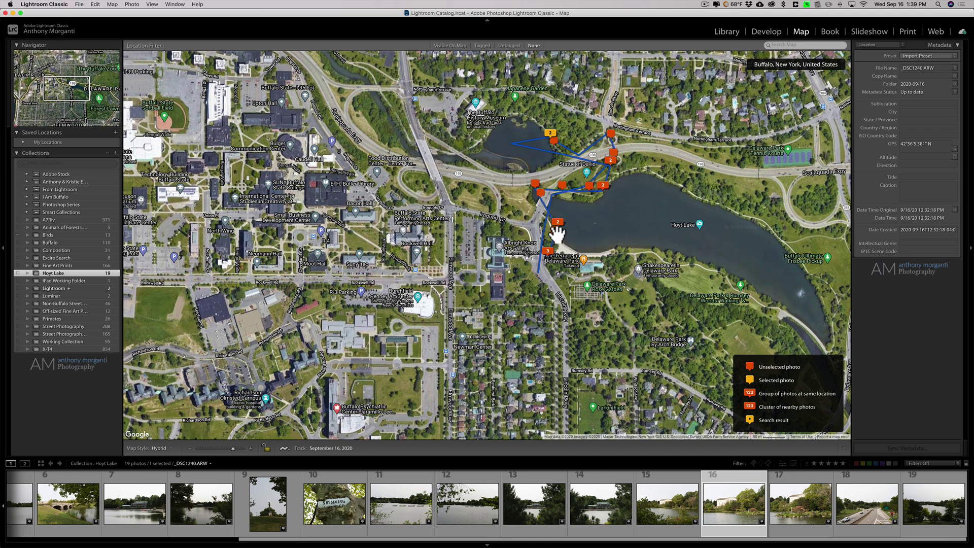
scroll(563, 210, "up", 1)
Lock the photo markers and select the two photos sharing the lakeside spot, including _DSC1229.ARW.
left_click_drag(583, 216, 500, 218)
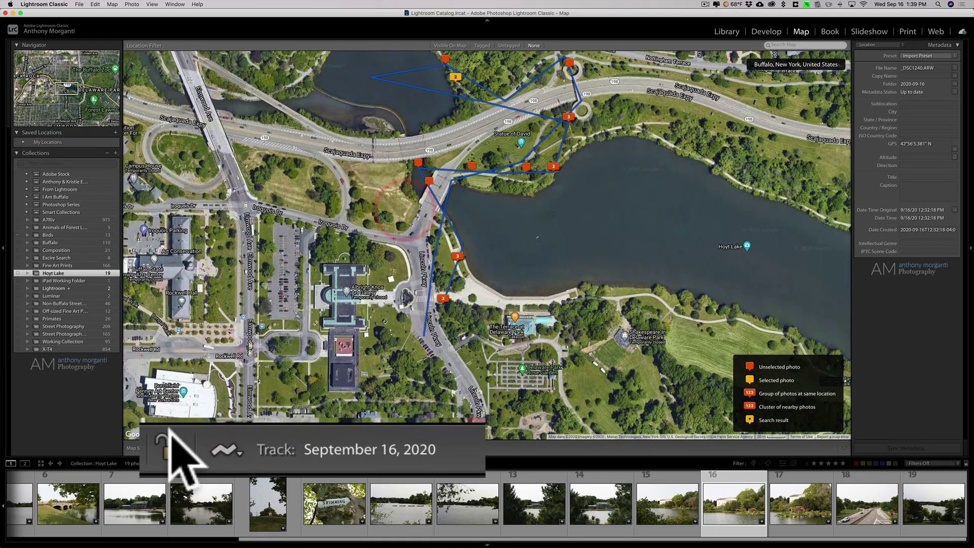
left_click(187, 448)
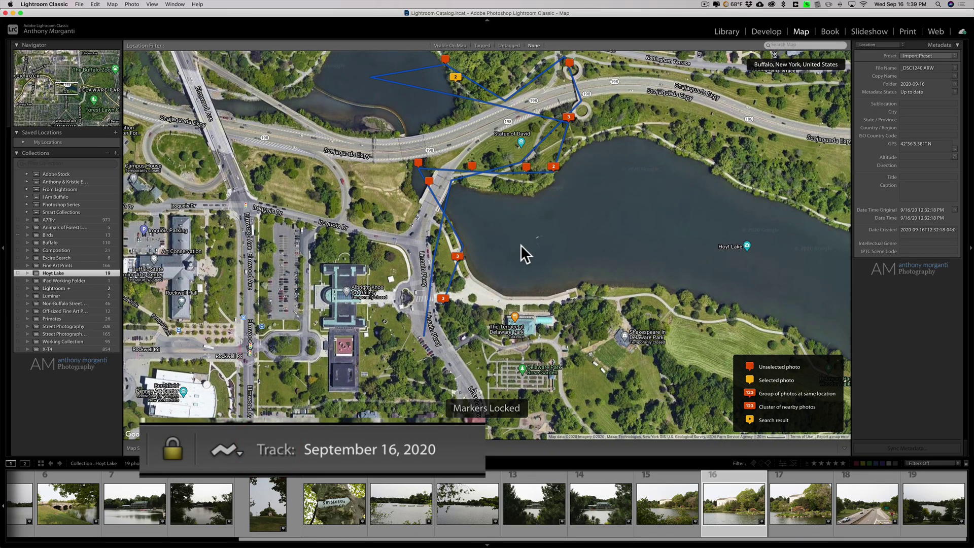
scroll(520, 244, "up", 1)
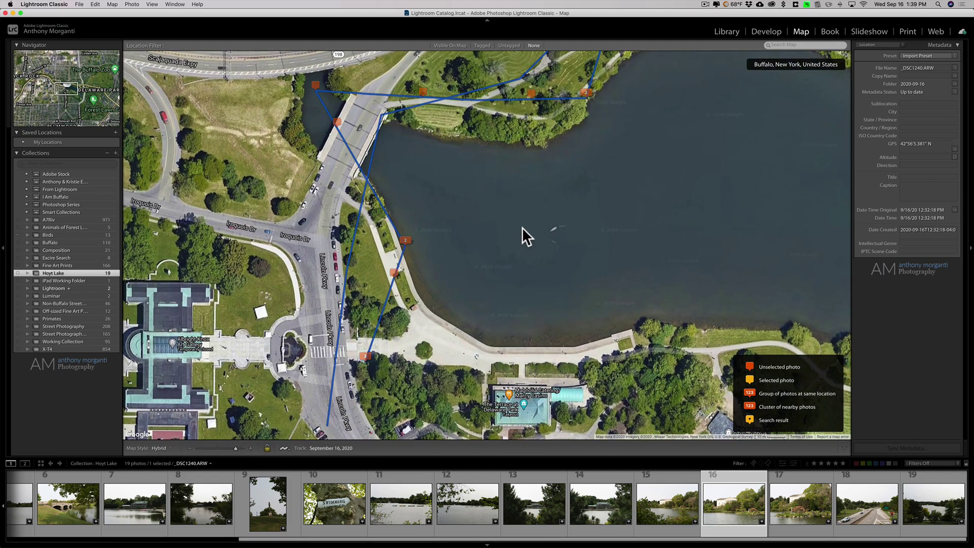
scroll(512, 228, "down", 1)
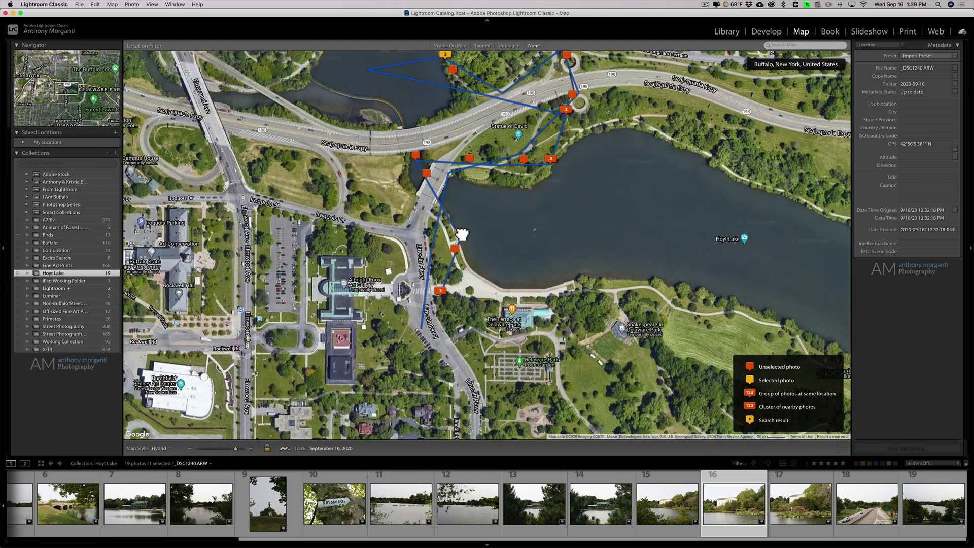
left_click(462, 233)
mouse_move(415, 161)
left_mouse_down()
mouse_move(435, 162)
mouse_move(411, 159)
left_mouse_up()
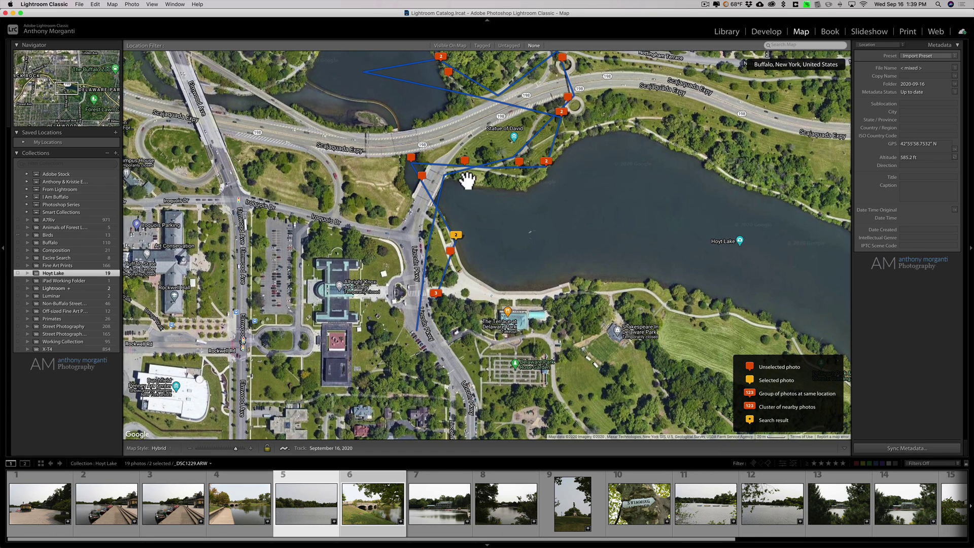
mouse_move(413, 162)
scroll(479, 209, "up", 2)
scroll(479, 208, "down", 4)
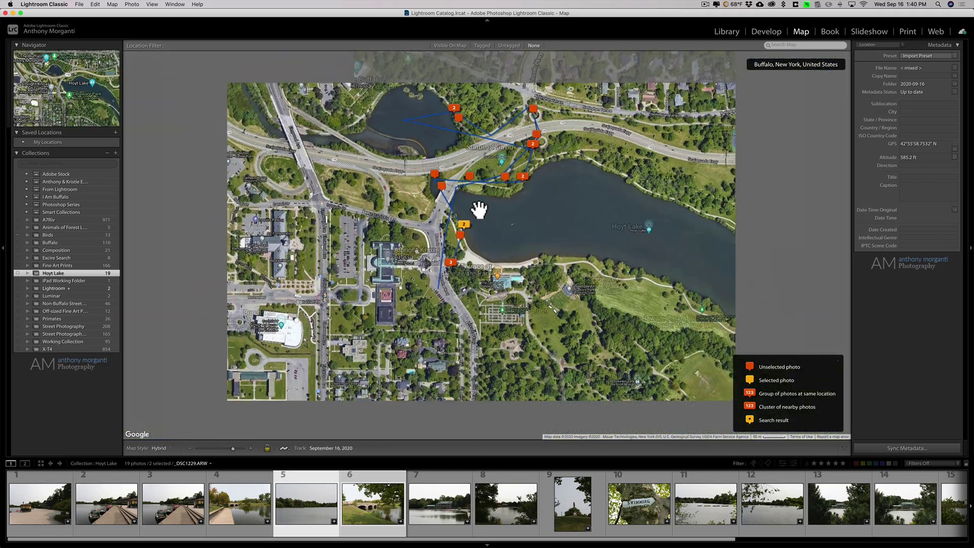